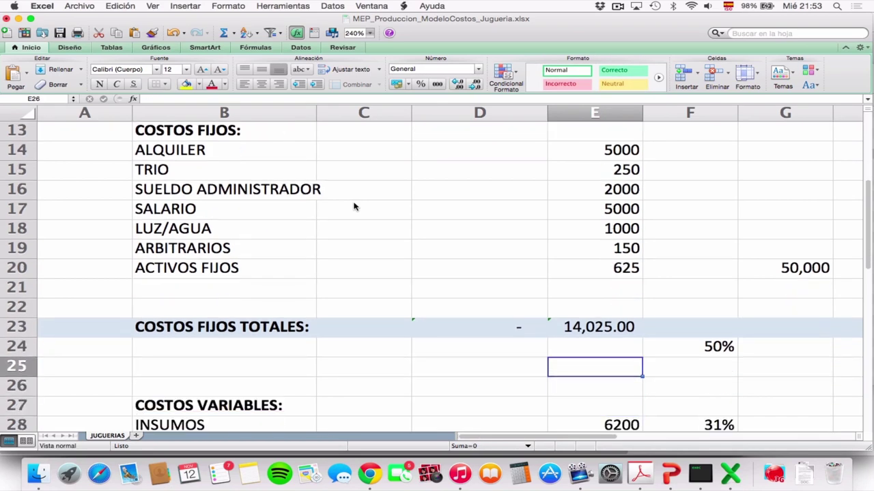
- Set the INSUMOS percentage in cell F28 of the variable costs to 35%
{"action": "key", "text": "Up"}
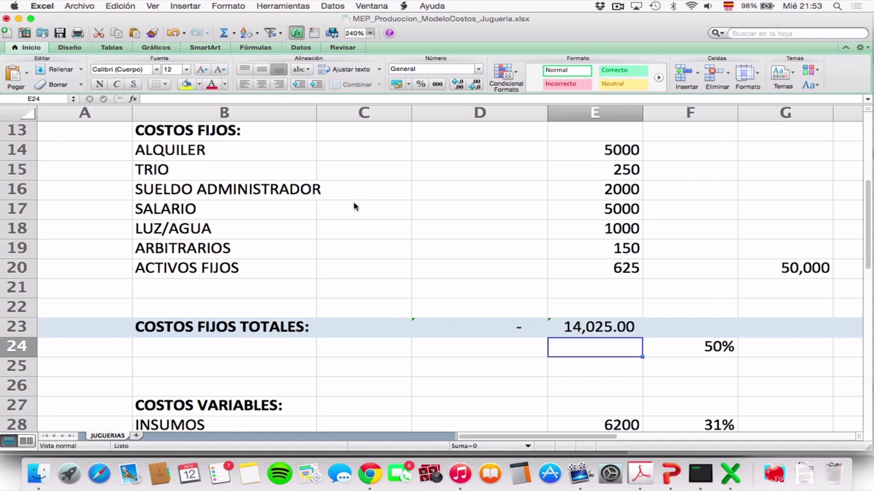
{"action": "key", "text": "Down"}
{"action": "key", "text": "Down"}
{"action": "key", "text": "Down"}
{"action": "key", "text": "Down"}
{"action": "key", "text": "Down"}
{"action": "key", "text": "Down"}
{"action": "key", "text": "Down"}
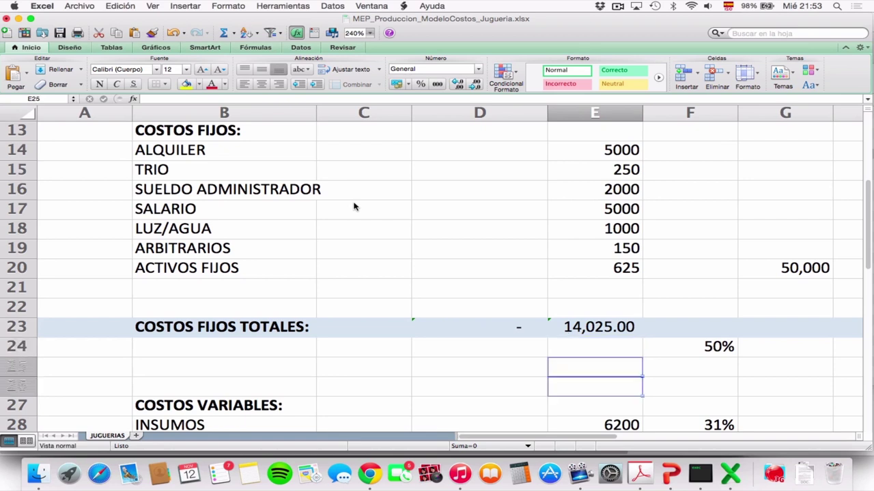
{"action": "key", "text": "Up"}
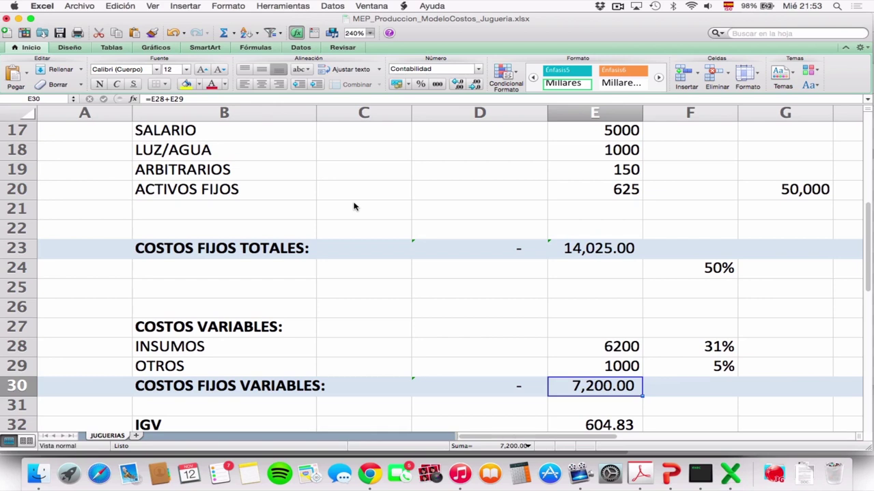
{"action": "key", "text": "Up"}
{"action": "key", "text": "Up"}
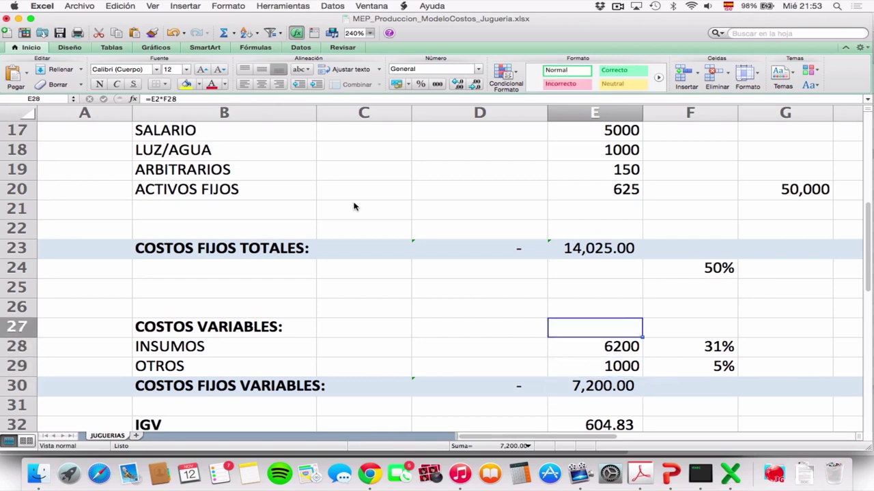
{"action": "key", "text": "Right"}
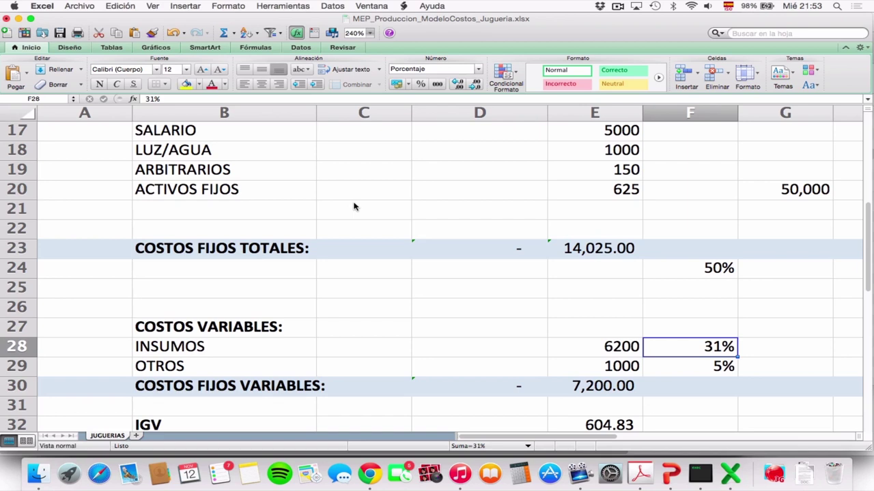
{"action": "type", "text": "35"}
{"action": "key", "text": "Return"}
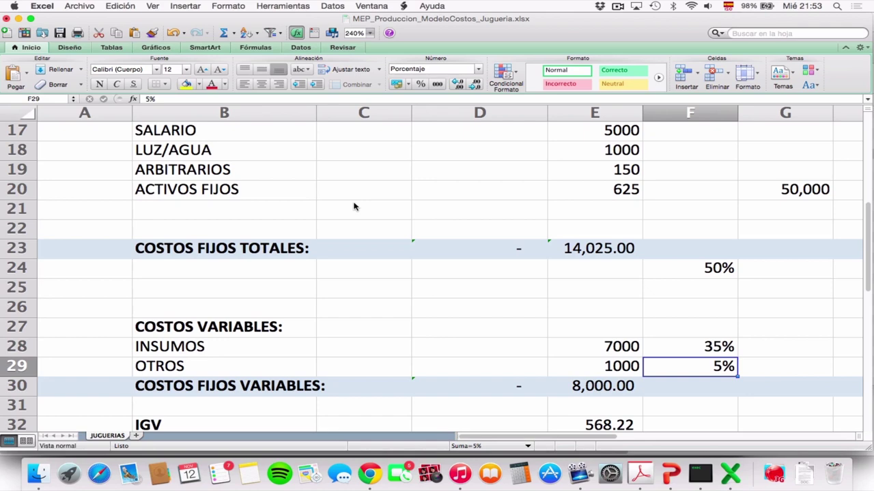
- Review the variable cost and tax rows down to the COSTOS TOTALES formula in E35
{"action": "key", "text": "Left"}
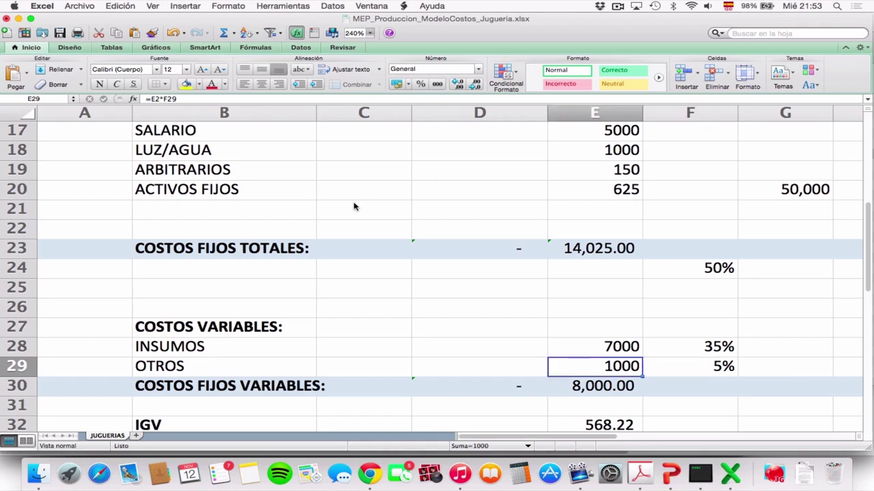
{"action": "key", "text": "Down"}
{"action": "key", "text": "Down"}
{"action": "key", "text": "Down"}
{"action": "key", "text": "Down"}
{"action": "key", "text": "Down"}
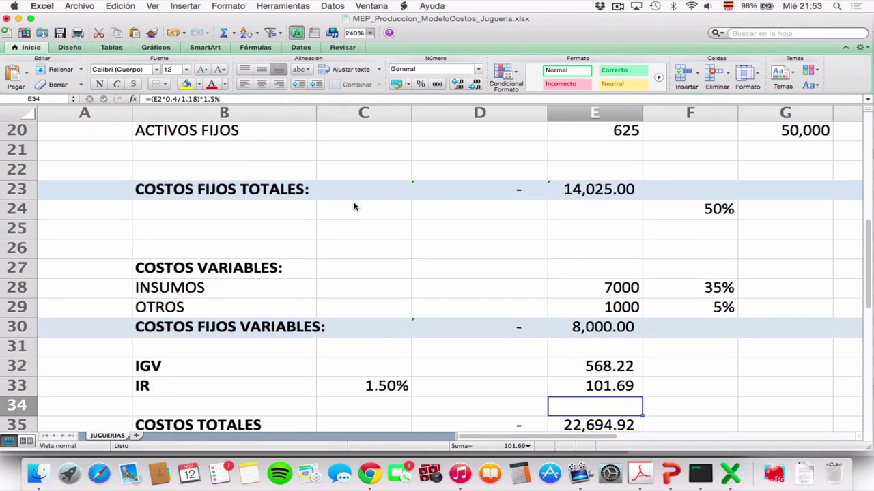
{"action": "key", "text": "Down"}
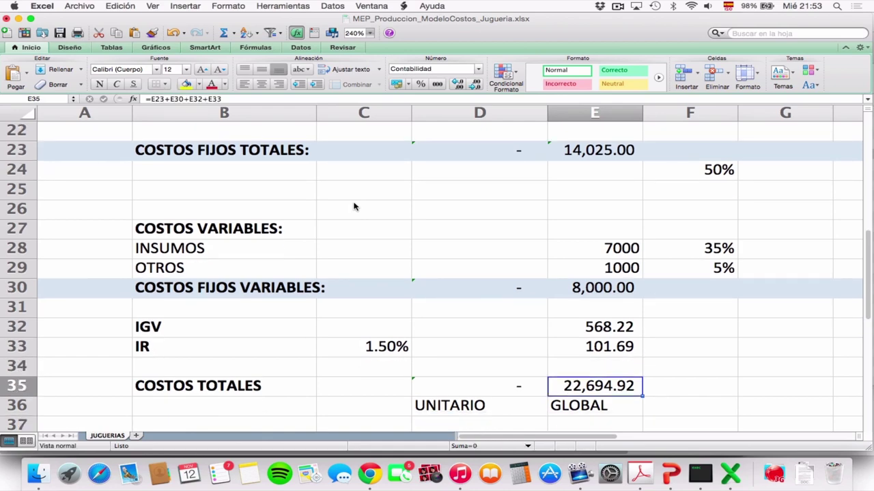
{"action": "key", "text": "Down"}
{"action": "key", "text": "Down"}
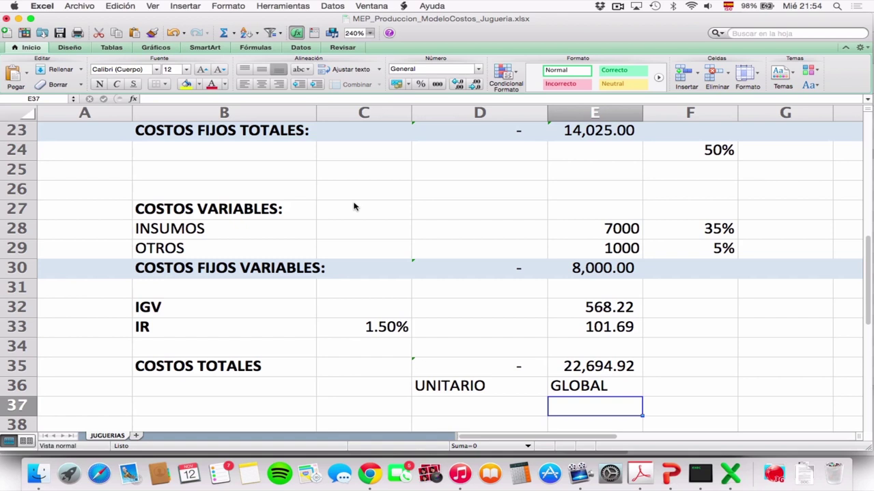
- Examine the IGV and IR formulas in cells E32 and E33
{"action": "key", "text": "Up"}
{"action": "key", "text": "Up"}
{"action": "key", "text": "Up"}
{"action": "key", "text": "Up"}
{"action": "key", "text": "Up"}
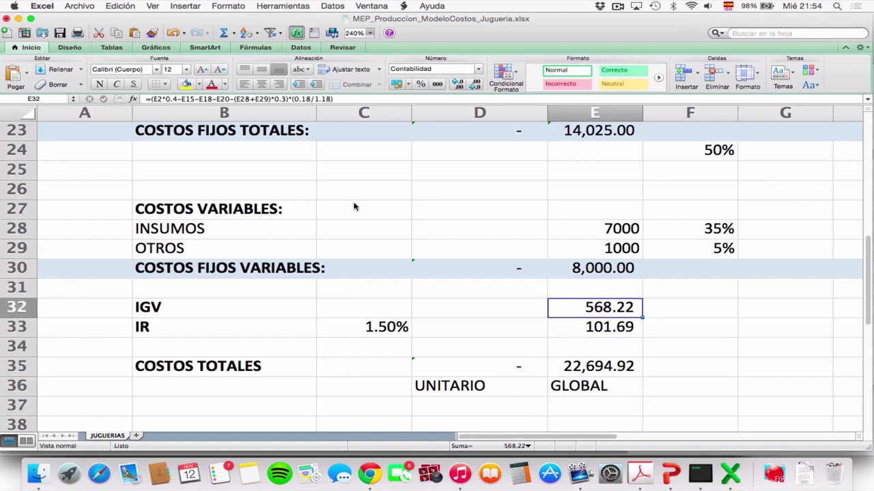
{"action": "key", "text": "Left"}
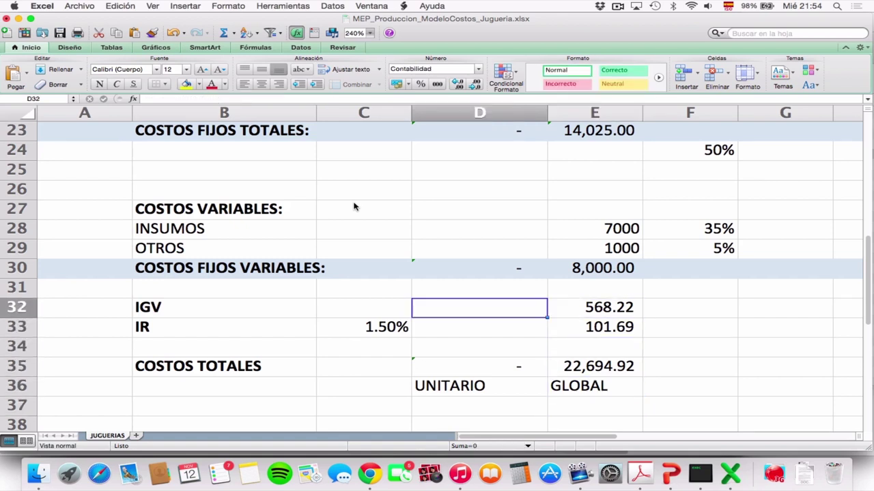
{"action": "key", "text": "Down"}
{"action": "key", "text": "Up"}
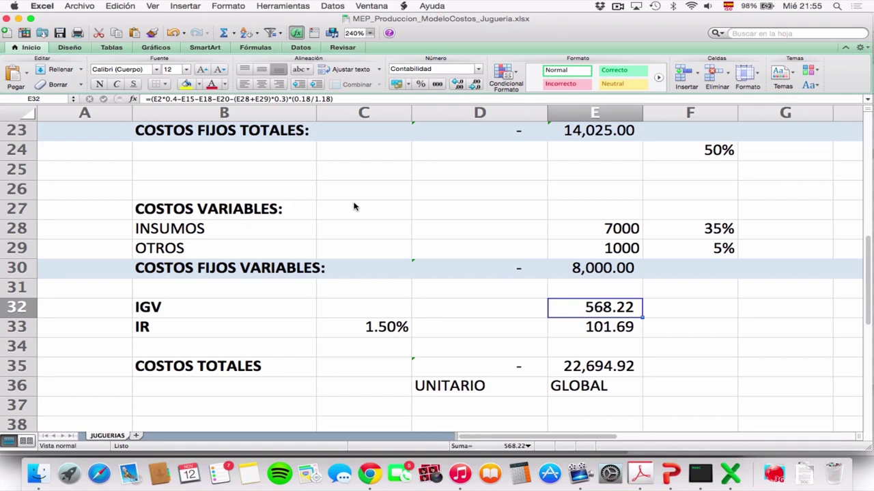
{"action": "key", "text": "Down"}
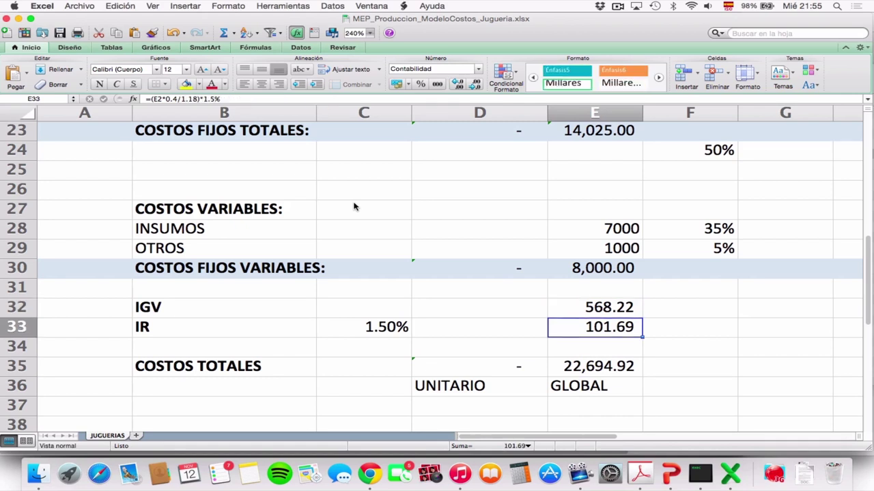
- Inspect how COSTOS TOTALES in E35 and UTILIDAD in E39 are calculated
{"action": "key", "text": "Down"}
{"action": "key", "text": "Down"}
{"action": "key", "text": "Down"}
{"action": "key", "text": "Down"}
{"action": "key", "text": "Down"}
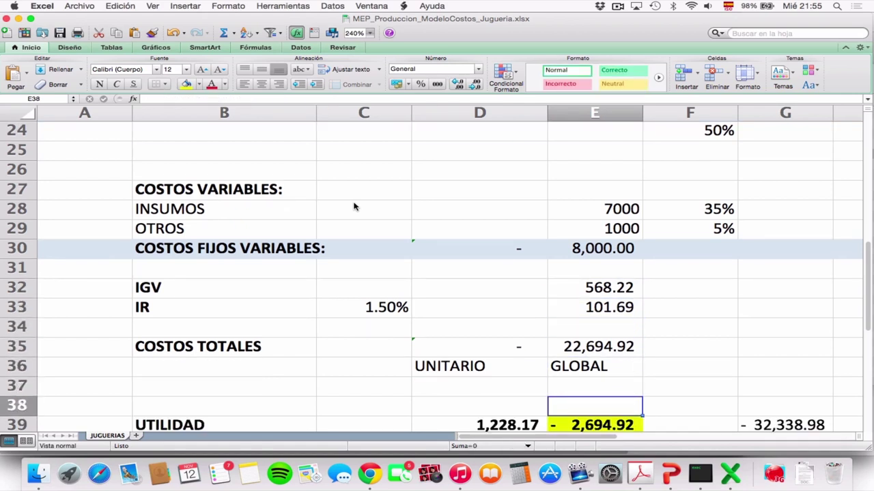
{"action": "scroll", "coordinate": [353, 207], "scroll_direction": "down", "scroll_amount": 1}
{"action": "key", "text": "Up"}
{"action": "key", "text": "Up"}
{"action": "key", "text": "Up"}
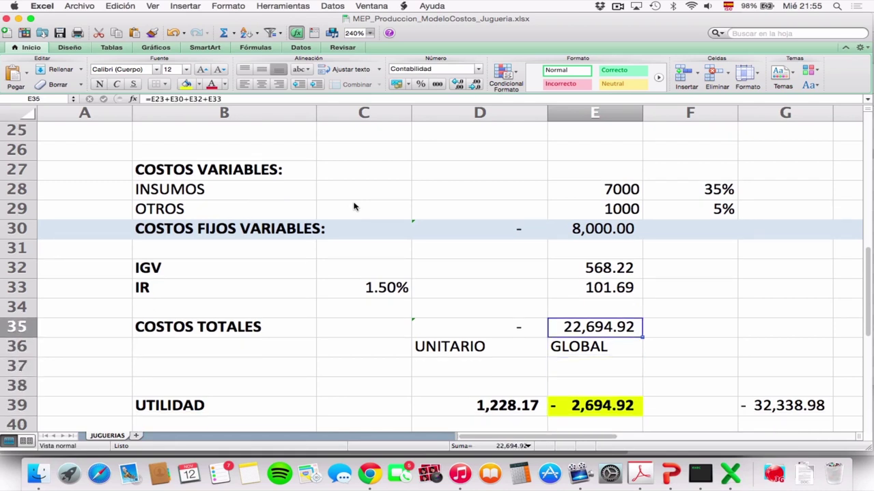
{"action": "key", "text": "Down"}
{"action": "key", "text": "Down"}
{"action": "key", "text": "Down"}
{"action": "key", "text": "Down"}
{"action": "key", "text": "Down"}
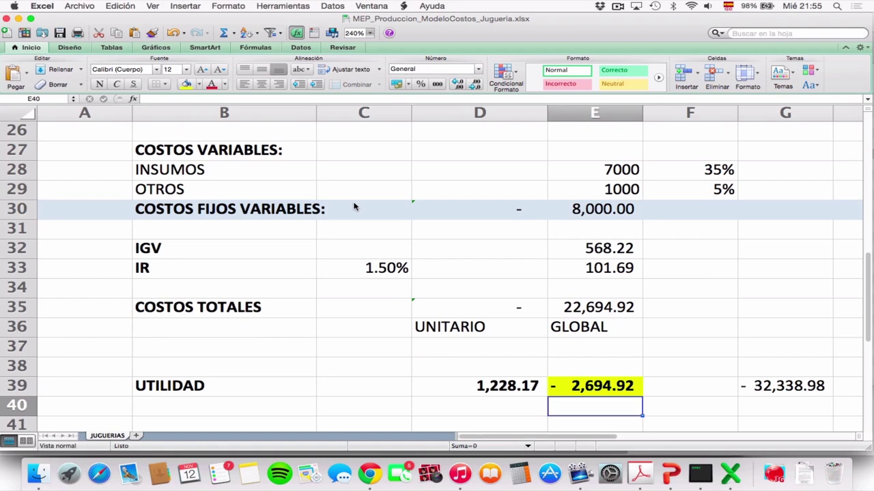
{"action": "key", "text": "Up"}
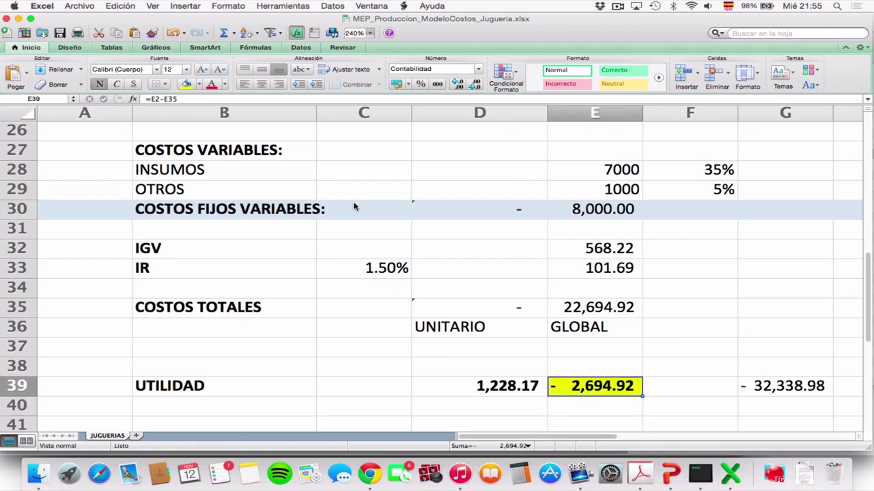
- Return to the INGRESOS row and check the total in E2 and the linked Utilidad in G2
{"action": "key", "text": "Up"}
{"action": "key", "text": "Up"}
{"action": "key", "text": "Up"}
{"action": "key", "text": "Up"}
{"action": "key", "text": "Up"}
{"action": "key", "text": "Up"}
{"action": "key", "text": "Up"}
{"action": "key", "text": "Up"}
{"action": "key", "text": "Up"}
{"action": "key", "text": "Up"}
{"action": "key", "text": "Up"}
{"action": "key", "text": "Up"}
{"action": "key", "text": "Up"}
{"action": "key", "text": "Up"}
{"action": "key", "text": "Up"}
{"action": "key", "text": "Up"}
{"action": "key", "text": "Up"}
{"action": "key", "text": "Up"}
{"action": "key", "text": "Up"}
{"action": "key", "text": "Up"}
{"action": "key", "text": "Up"}
{"action": "key", "text": "Up"}
{"action": "key", "text": "Up"}
{"action": "key", "text": "Up"}
{"action": "key", "text": "Up"}
{"action": "key", "text": "Up"}
{"action": "key", "text": "Up"}
{"action": "key", "text": "Up"}
{"action": "key", "text": "Up"}
{"action": "key", "text": "Up"}
{"action": "key", "text": "Up"}
{"action": "key", "text": "Up"}
{"action": "key", "text": "Up"}
{"action": "key", "text": "Up"}
{"action": "key", "text": "Up"}
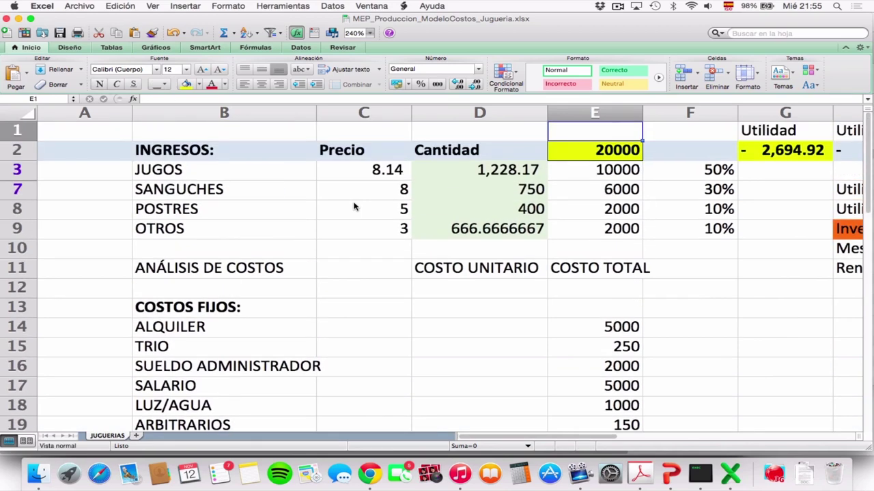
{"action": "key", "text": "Down"}
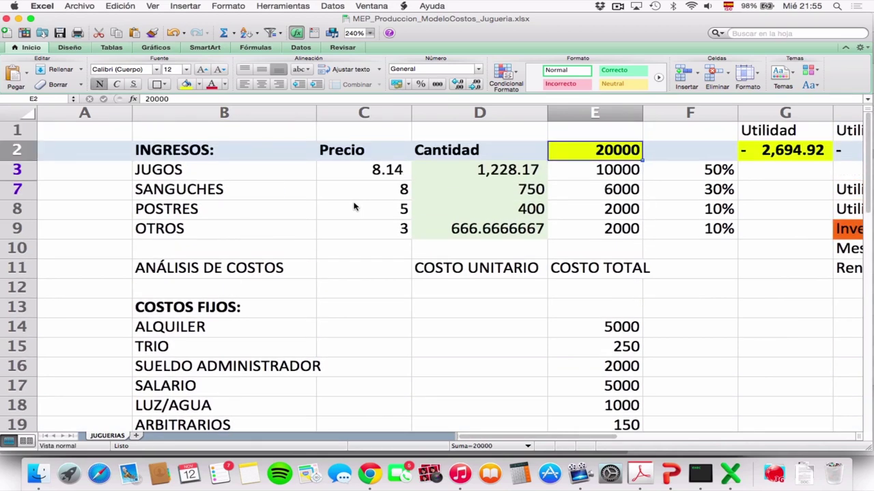
{"action": "key", "text": "Right"}
{"action": "key", "text": "Right"}
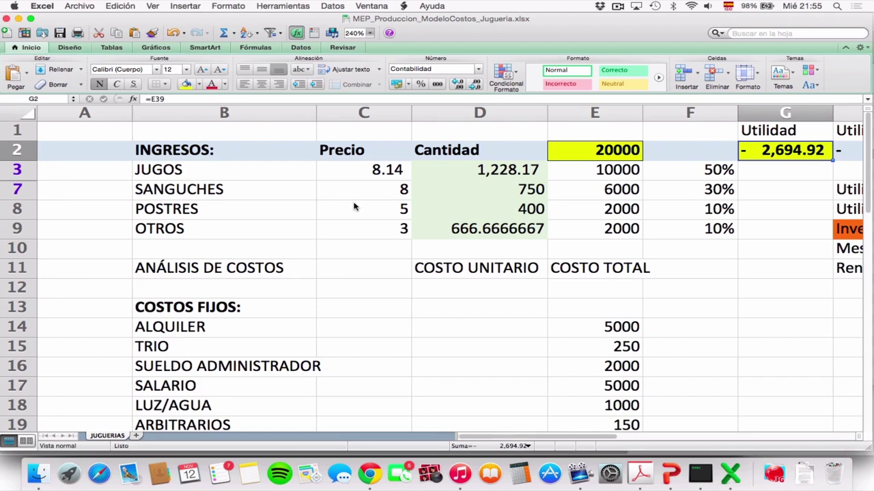
{"action": "key", "text": "Left"}
{"action": "key", "text": "Left"}
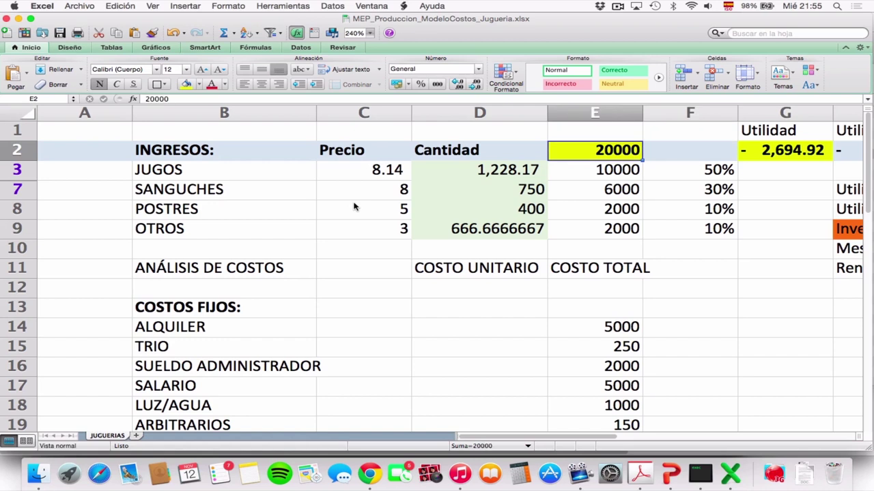
- Try 22000 as the total INGRESOS in cell E2
{"action": "type", "text": "2"}
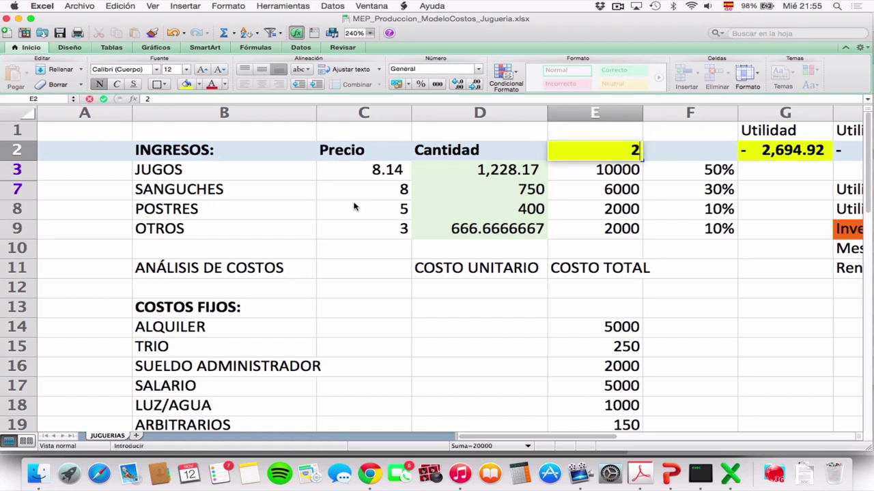
{"action": "type", "text": "2000"}
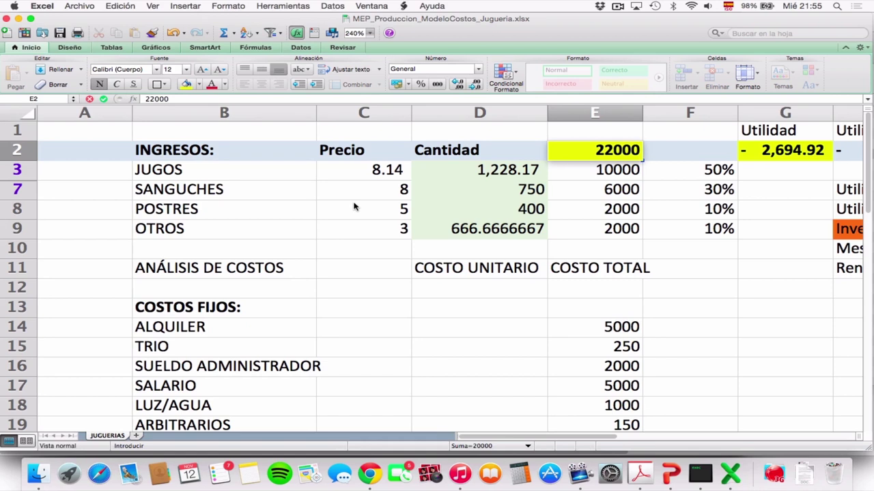
{"action": "key", "text": "Return"}
{"action": "key", "text": "Up"}
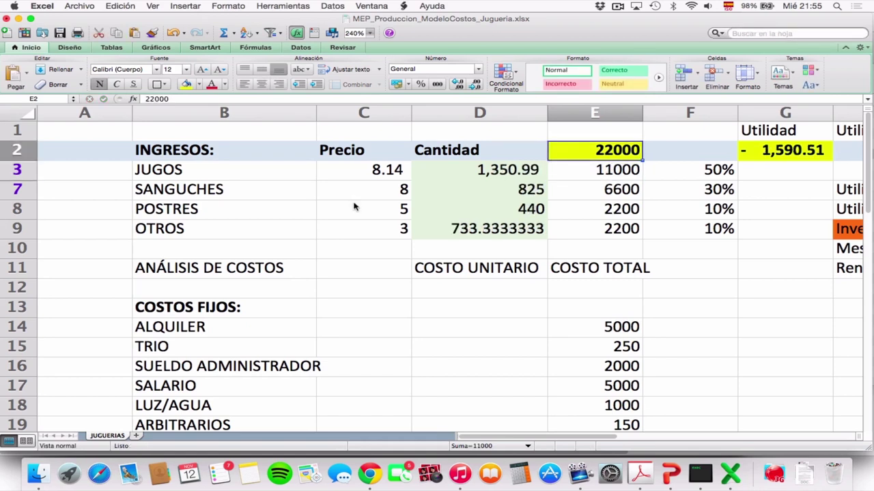
- Raise the total INGRESOS in cell E2 to 25000
{"action": "type", "text": "25000"}
{"action": "key", "text": "Return"}
{"action": "key", "text": "Up"}
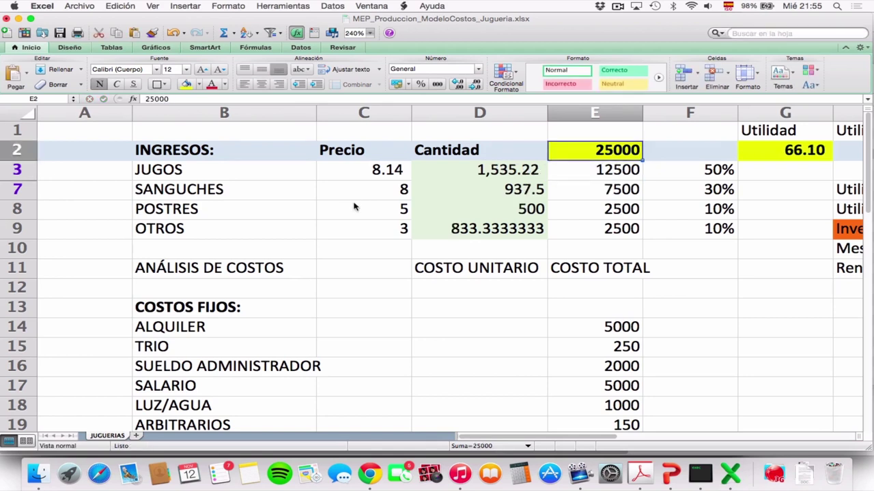
- Lower the total INGRESOS in cell E2 to 24900
{"action": "type", "text": "2"}
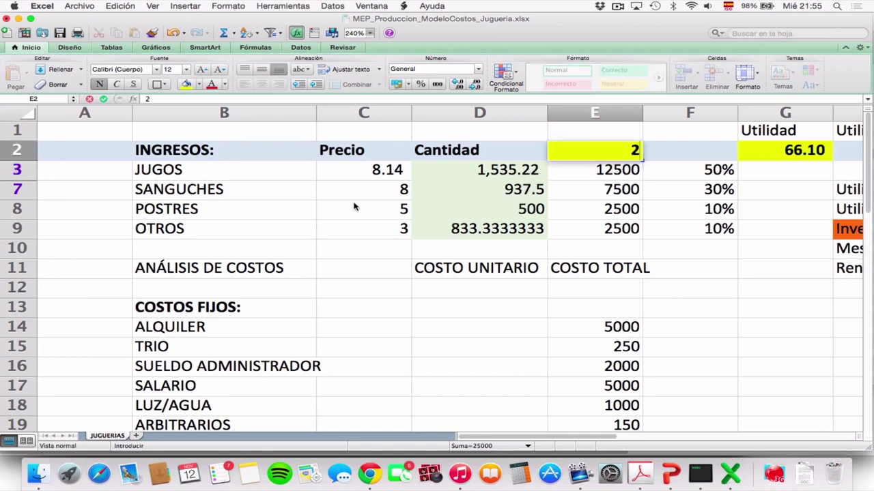
{"action": "type", "text": "4900"}
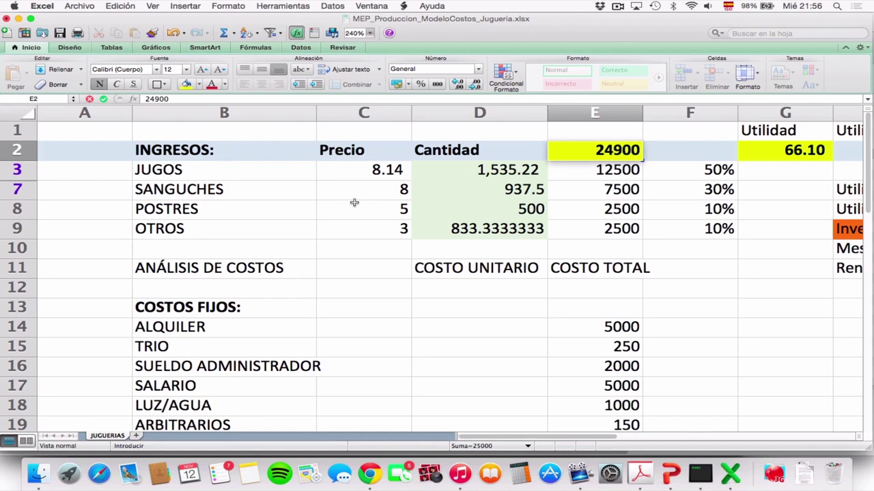
{"action": "key", "text": "Return"}
{"action": "key", "text": "Up"}
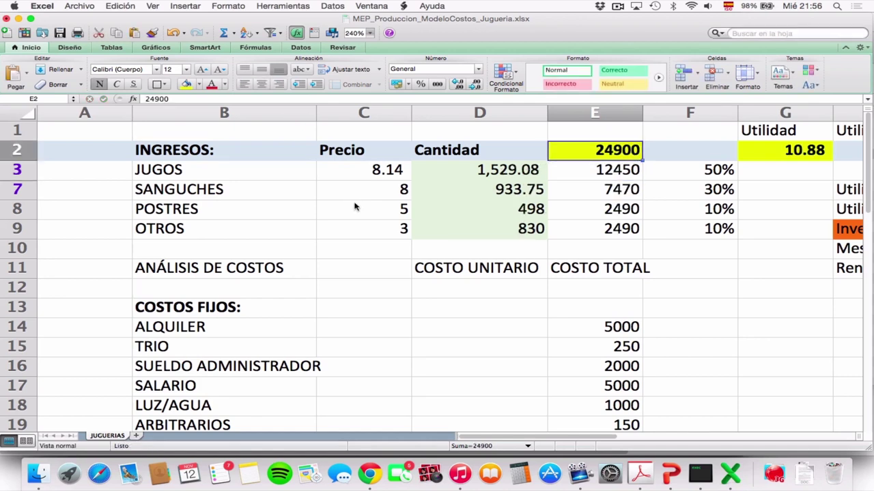
- Try 24820 as the total INGRESOS in cell E2 and undo the change
{"action": "left_click", "coordinate": [158, 99]}
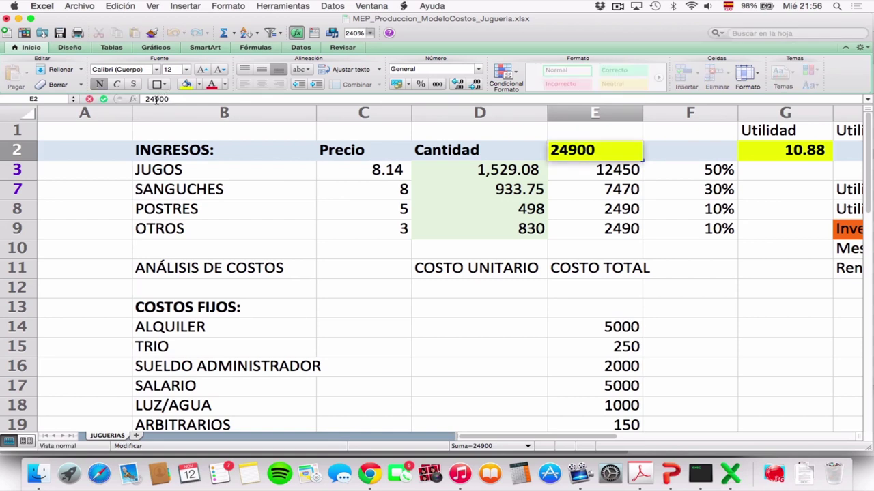
{"action": "left_click_drag", "start_coordinate": [156, 99], "coordinate": [175, 99]}
{"action": "type", "text": "820"}
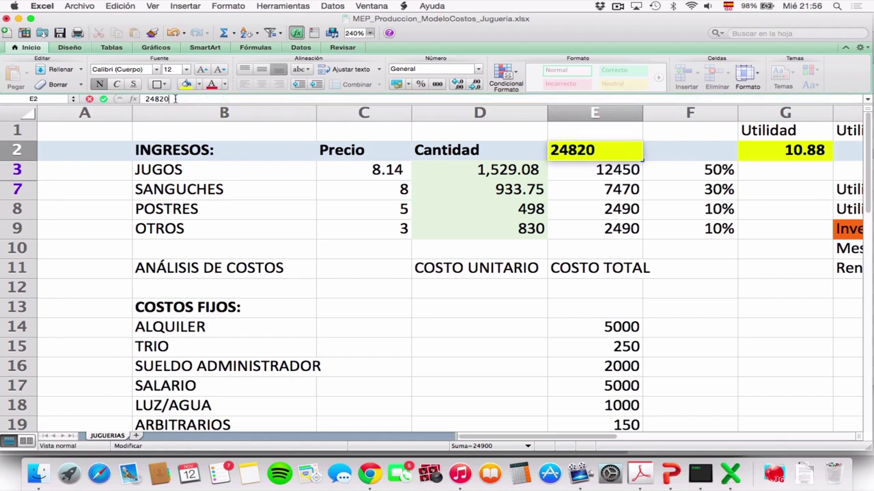
{"action": "key", "text": "Return"}
{"action": "key", "text": "Up"}
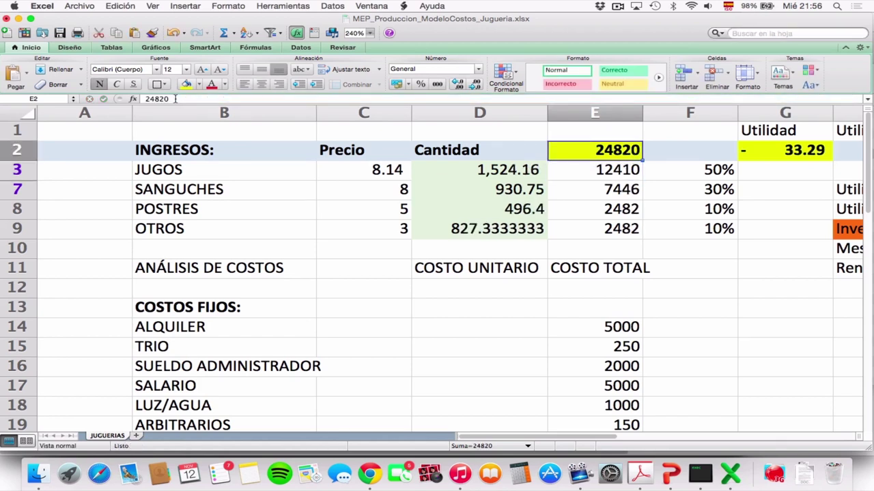
{"action": "key", "text": "super+z"}
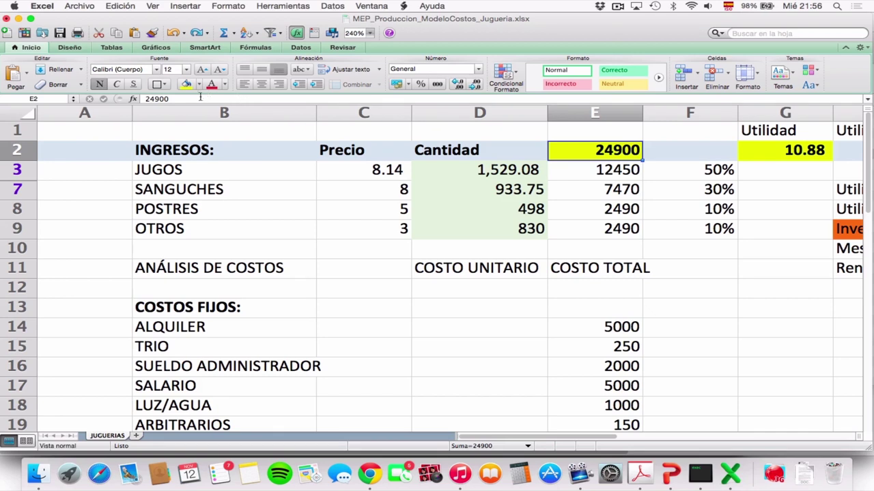
- Set the total INGRESOS in cell E2 to 24880
{"action": "left_click_drag", "start_coordinate": [157, 98], "coordinate": [172, 99]}
{"action": "type", "text": "880"}
{"action": "key", "text": "Return"}
{"action": "key", "text": "Up"}
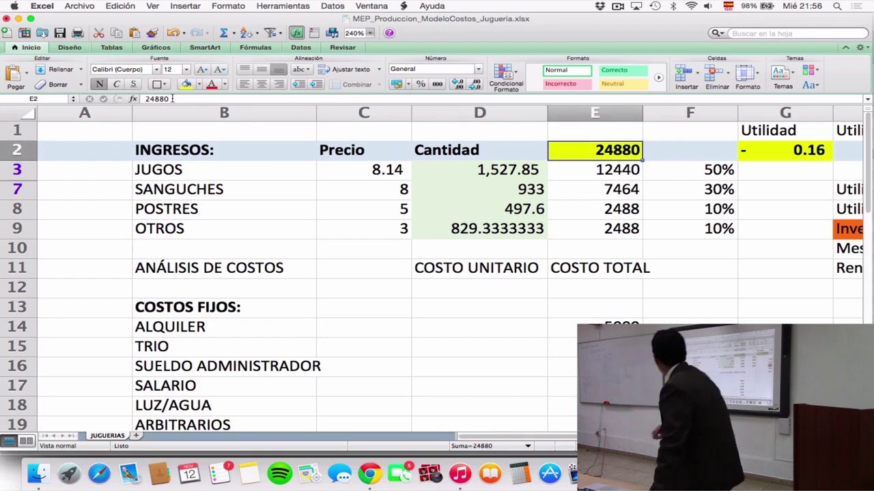